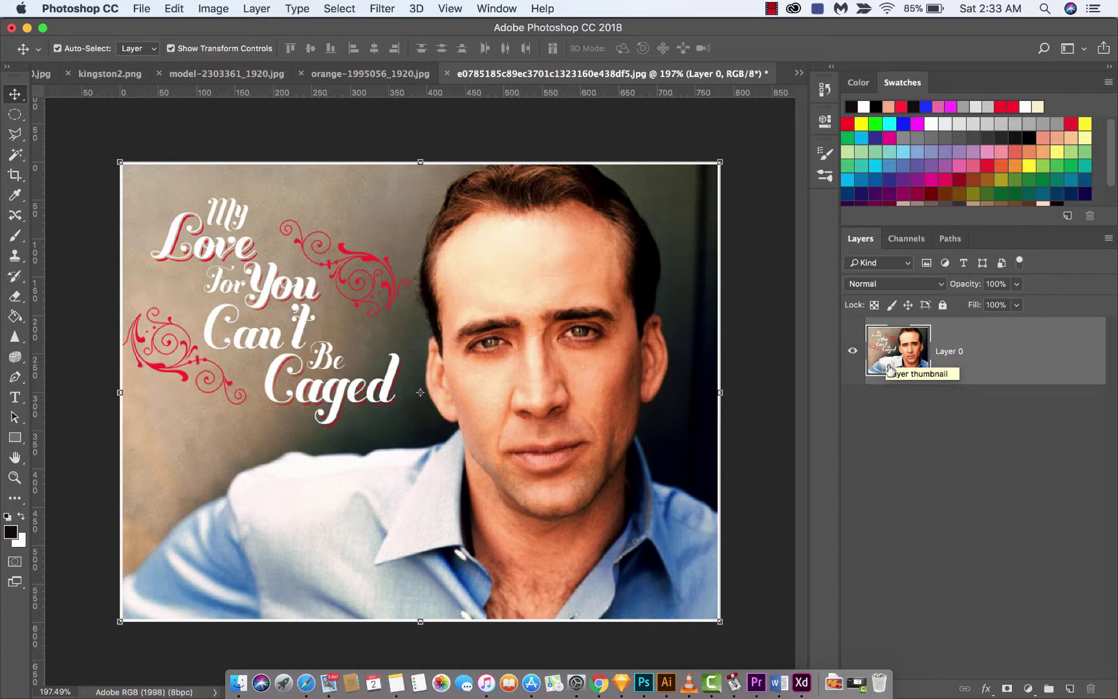
# - Select Layer 0 and duplicate it with Cmd+J to create Layer 0 copy
pyautogui.click(922, 444)
pyautogui.click(903, 370)
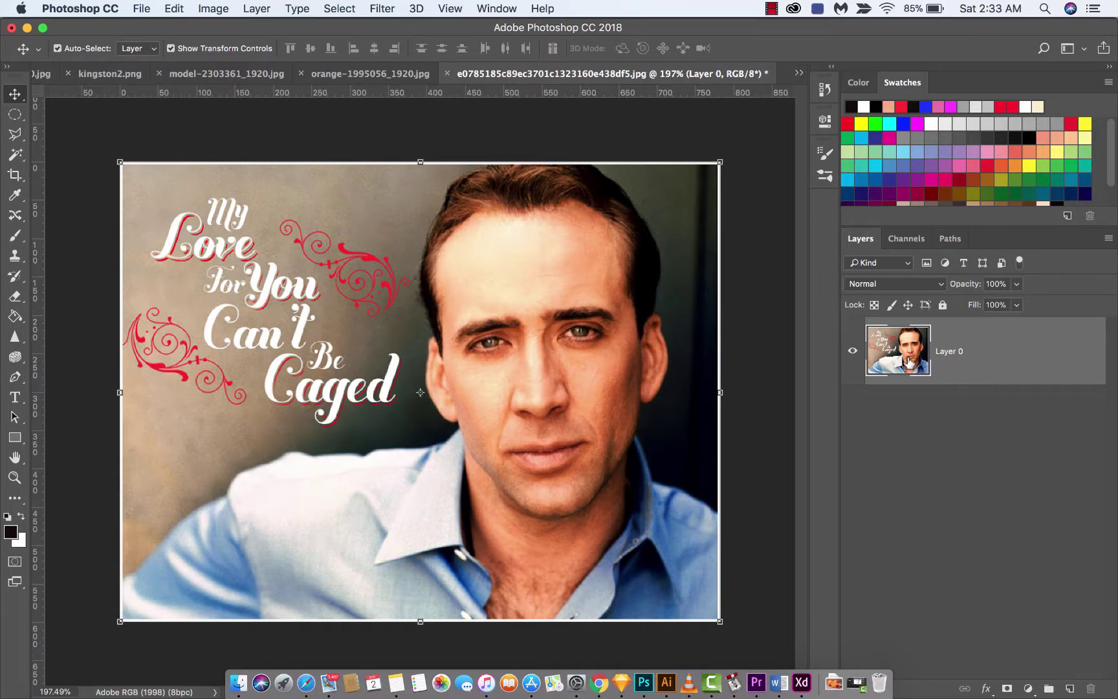
pyautogui.press('super')
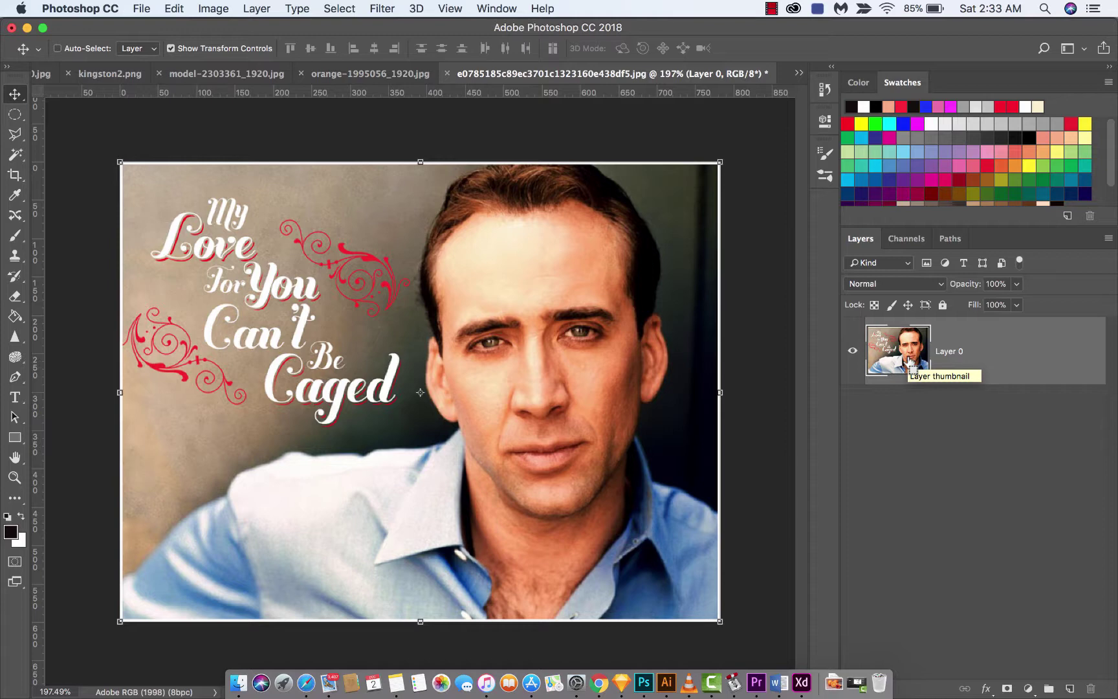
pyautogui.press('super+j')
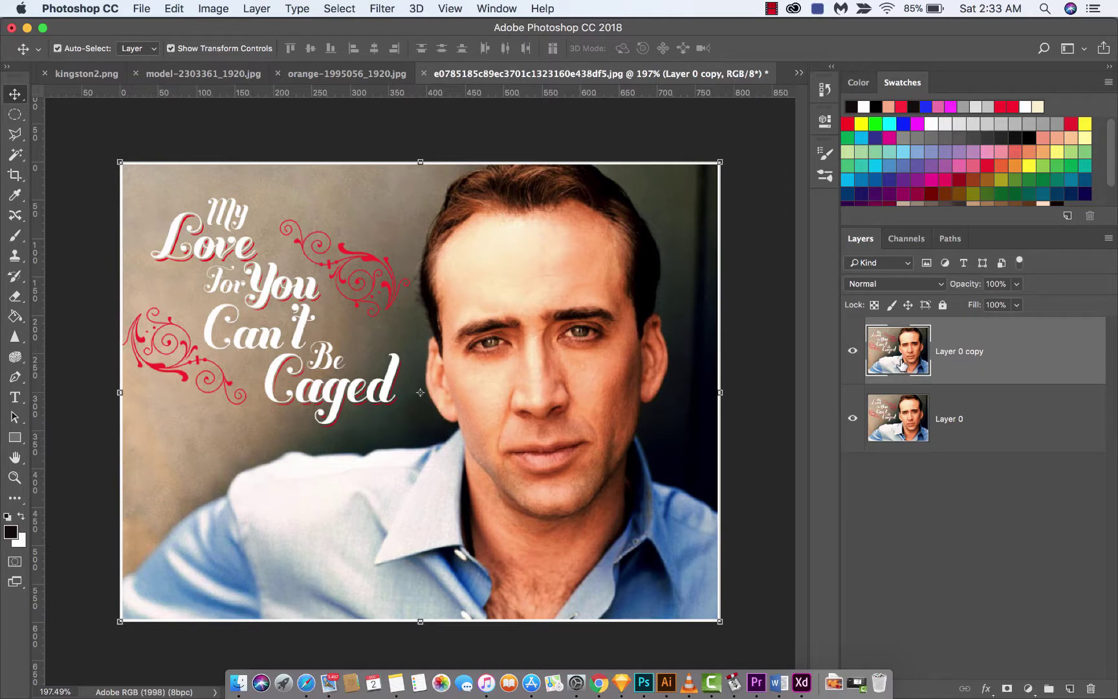
# - Convert Layer 0 copy into a smart object
pyautogui.rightClick(1015, 353)
pyautogui.click(1052, 372)
pyautogui.rightClick(1036, 355)
pyautogui.click(978, 203)
# - Open Filter > Liquify on Layer 0 copy, try Forward Warp, then return to the Face tool
pyautogui.click(497, 6)
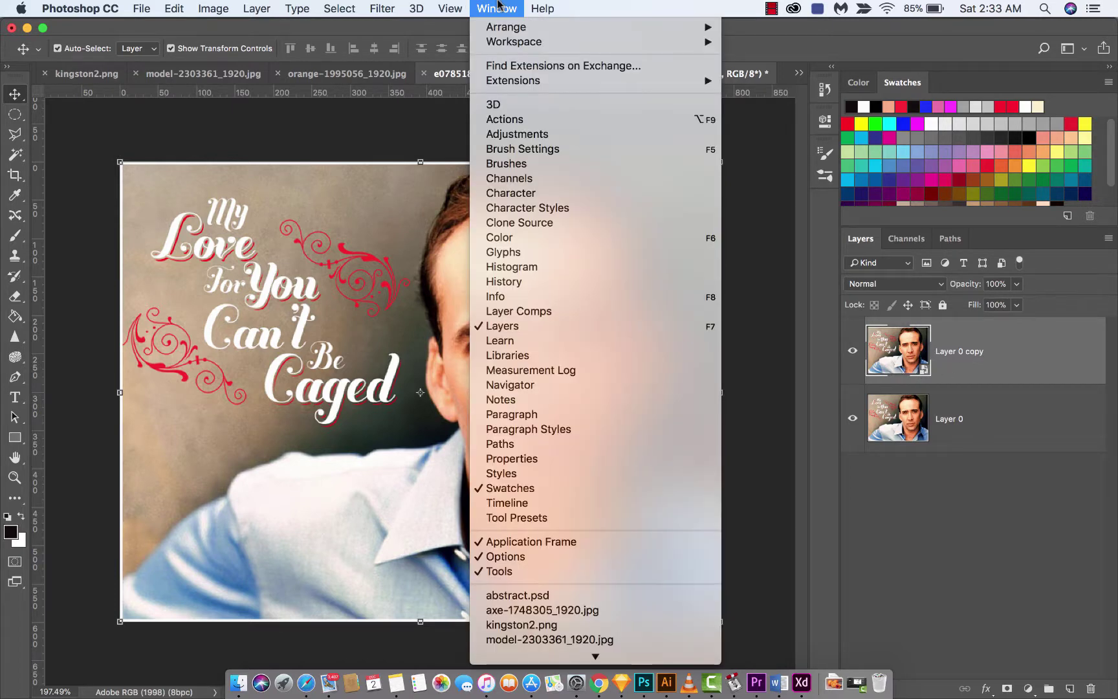
pyautogui.click(380, 8)
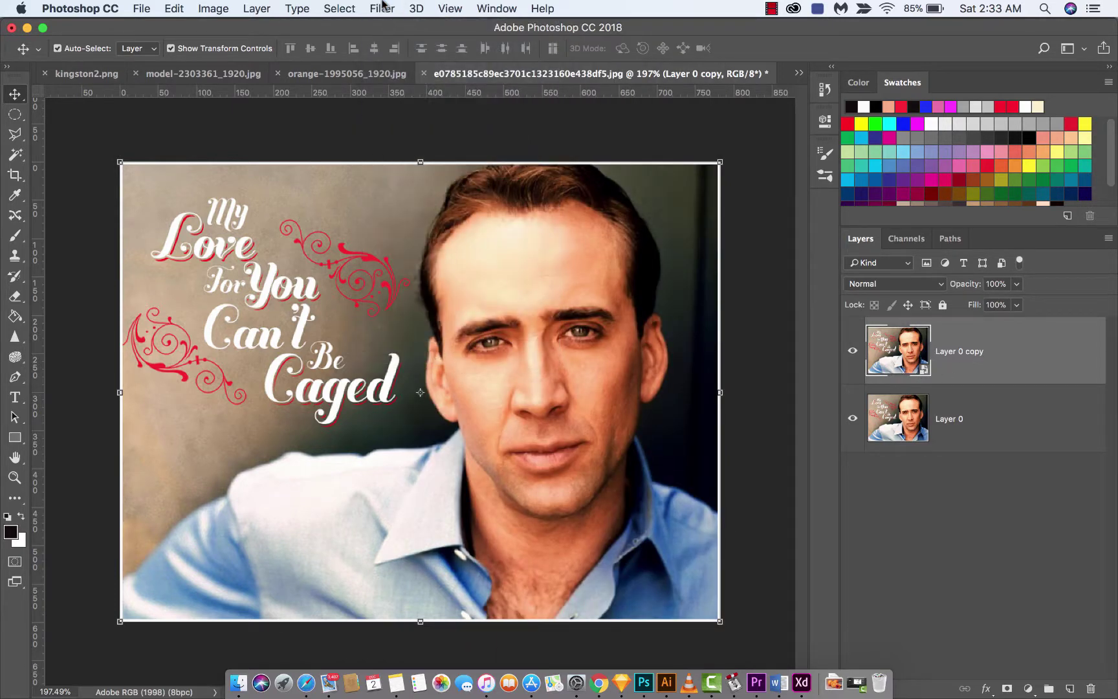
pyautogui.click(383, 10)
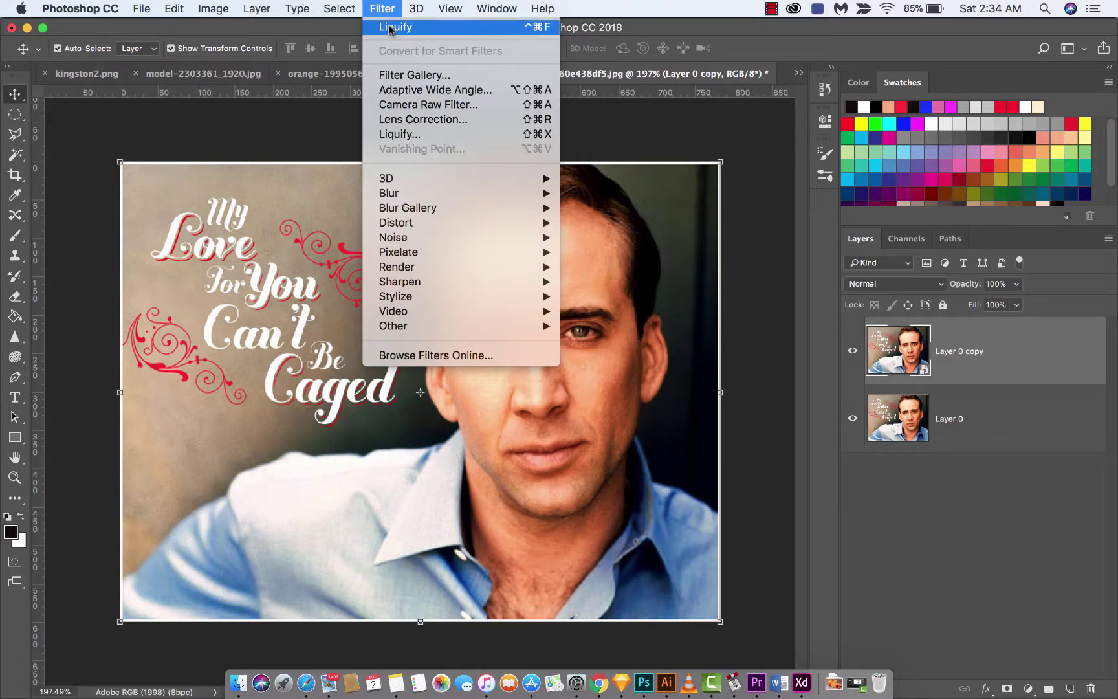
pyautogui.click(390, 27)
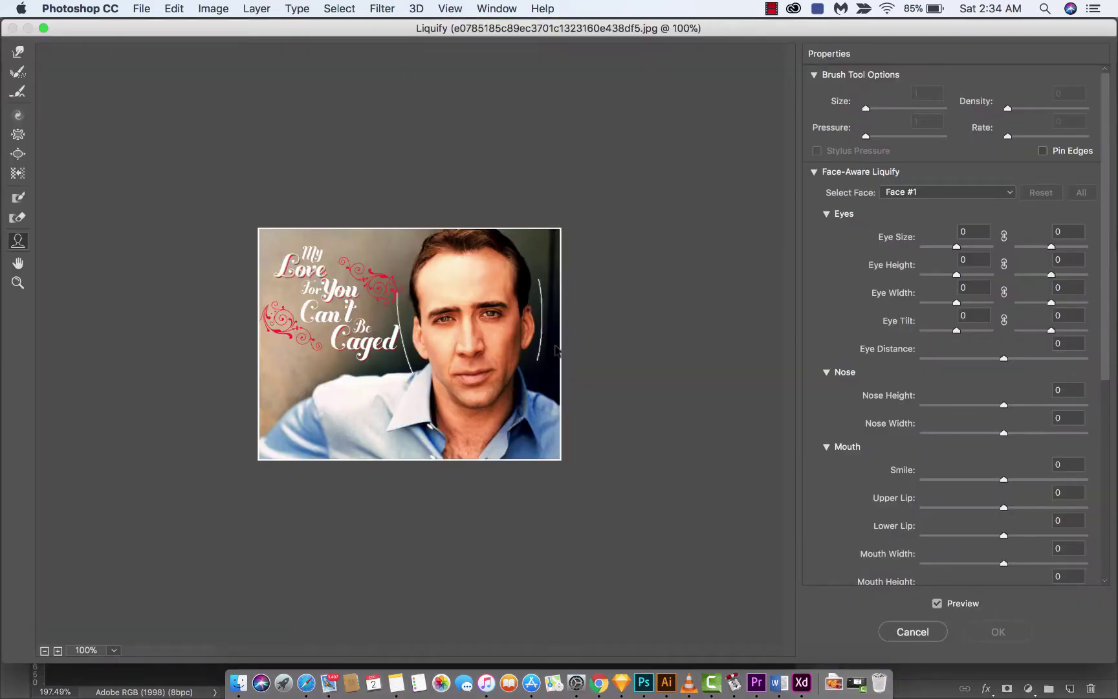
pyautogui.moveTo(415, 333)
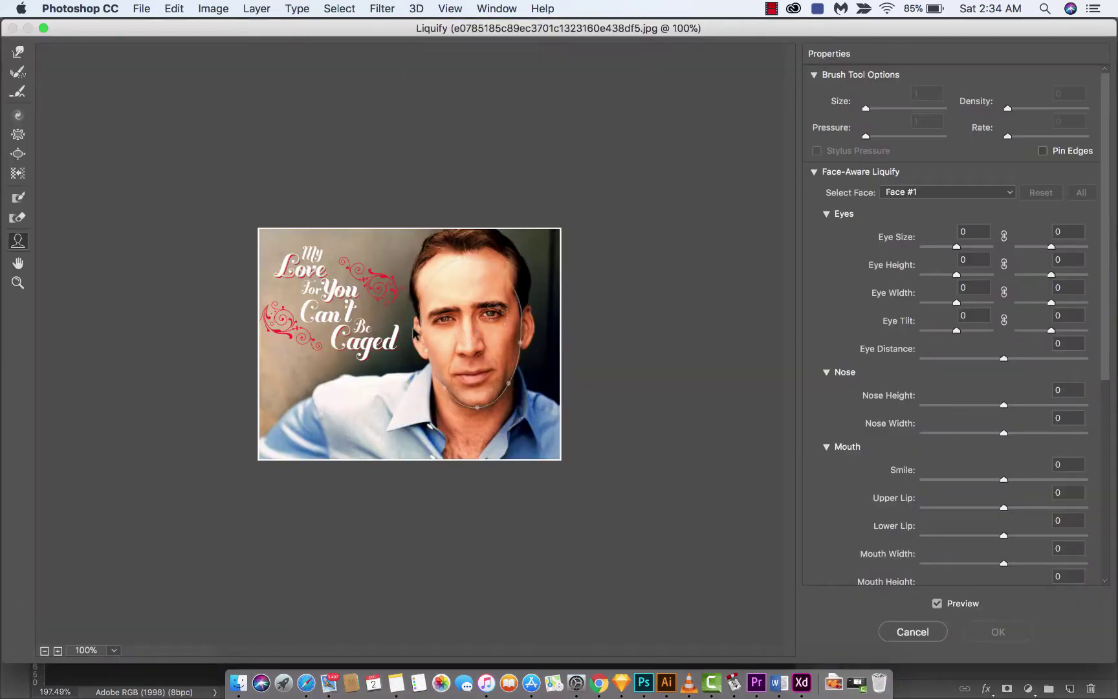
pyautogui.click(18, 52)
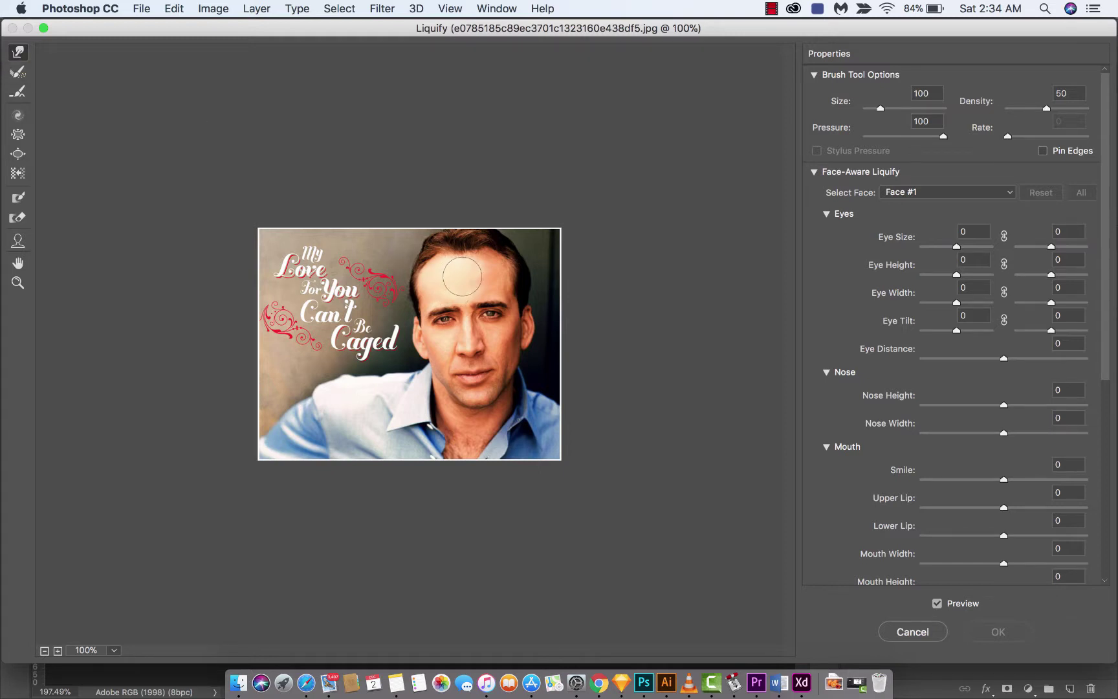
pyautogui.click(18, 242)
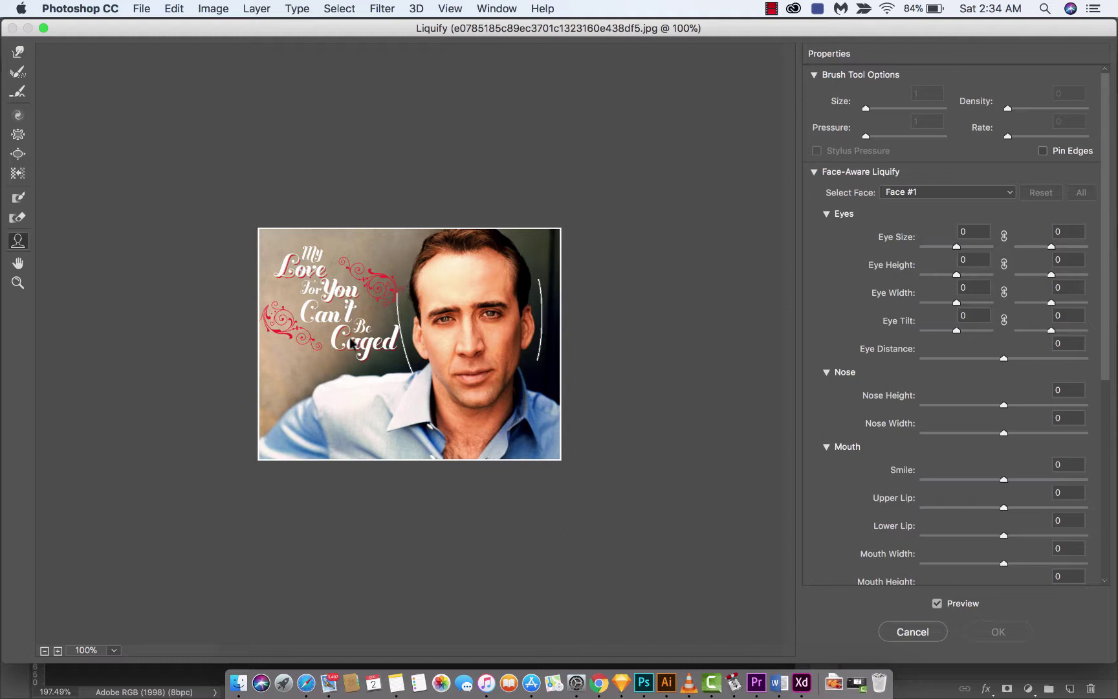
# - Zoom the Liquify preview to 300% between the man's eyes, then reselect the Face tool
pyautogui.click(17, 284)
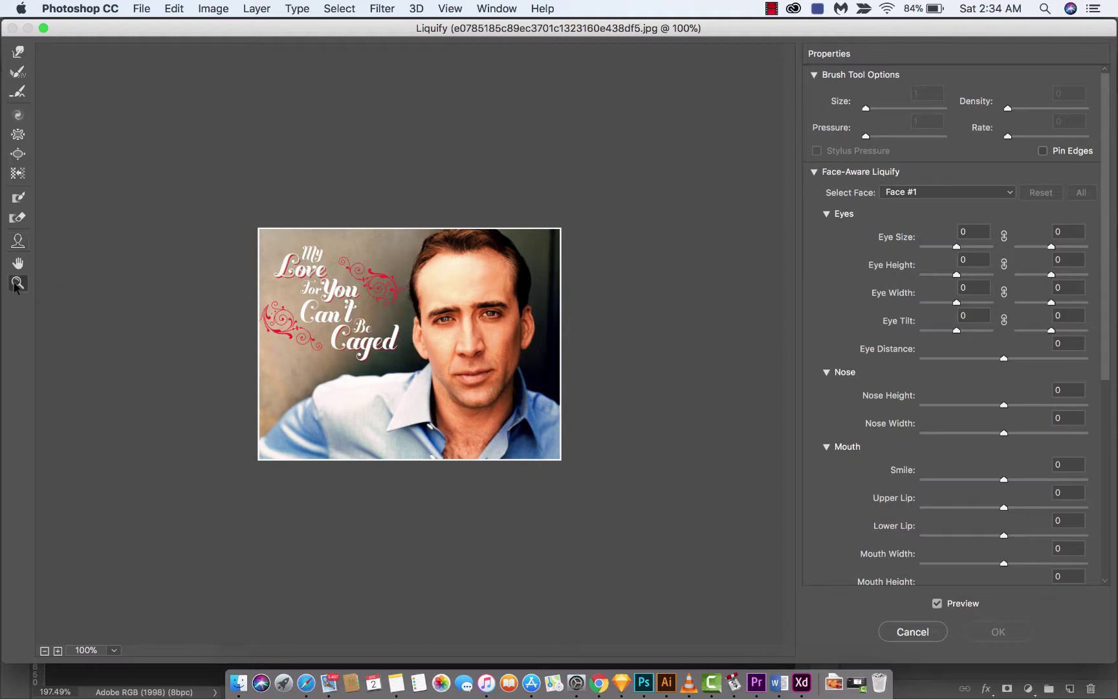
pyautogui.click(467, 312)
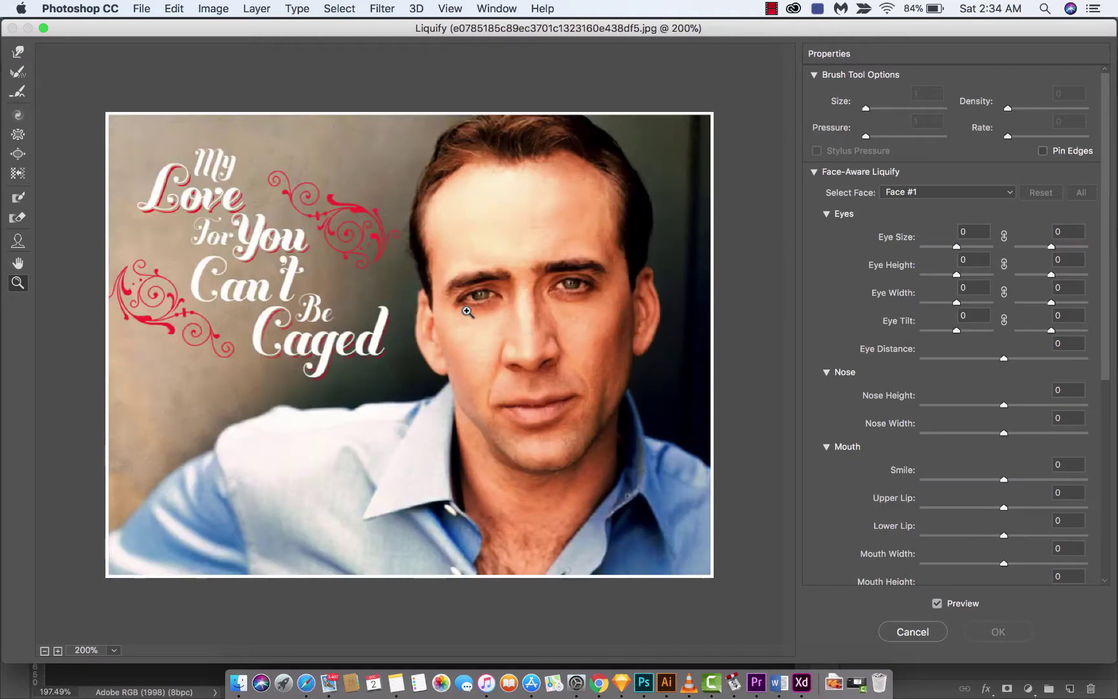
pyautogui.click(526, 282)
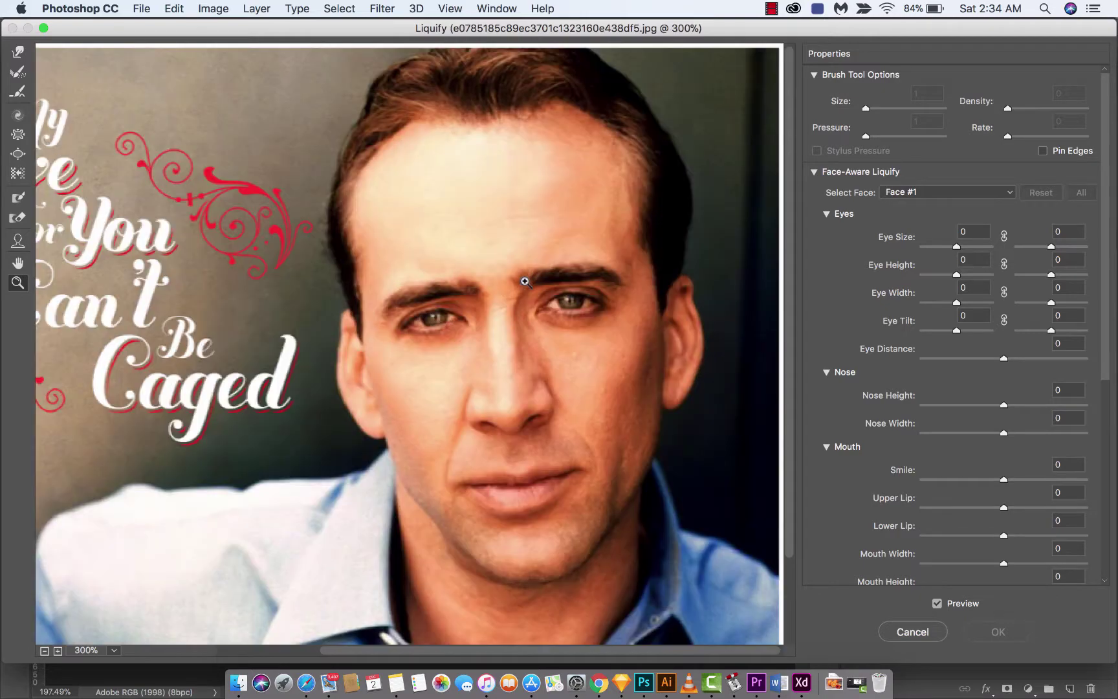
pyautogui.scroll(-3, 526, 281)
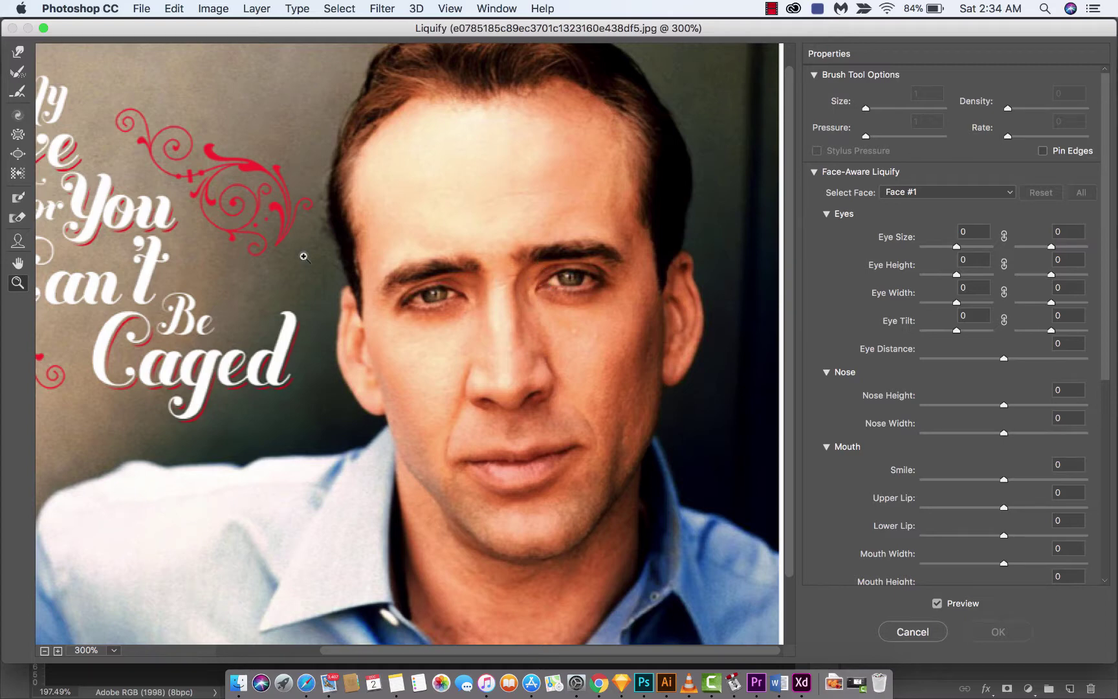
pyautogui.click(18, 243)
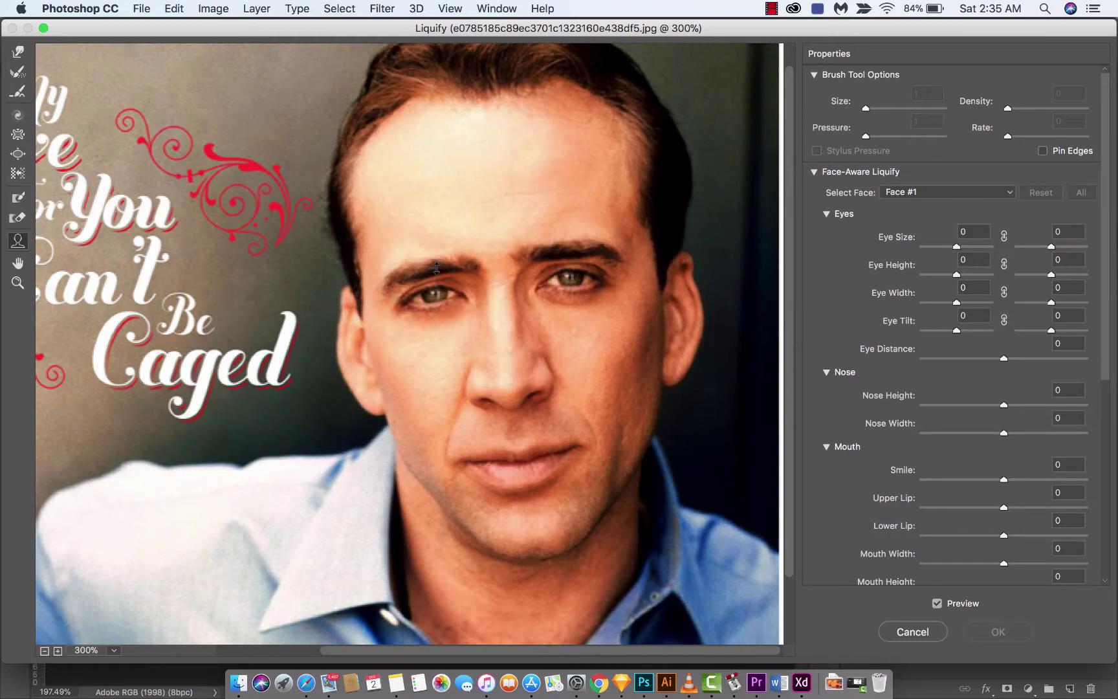
# - Set Eye Size, Eye Height and Eye Width to 100 for both eyes, then apply Liquify
pyautogui.moveTo(441, 246); pyautogui.dragTo(460, 172)
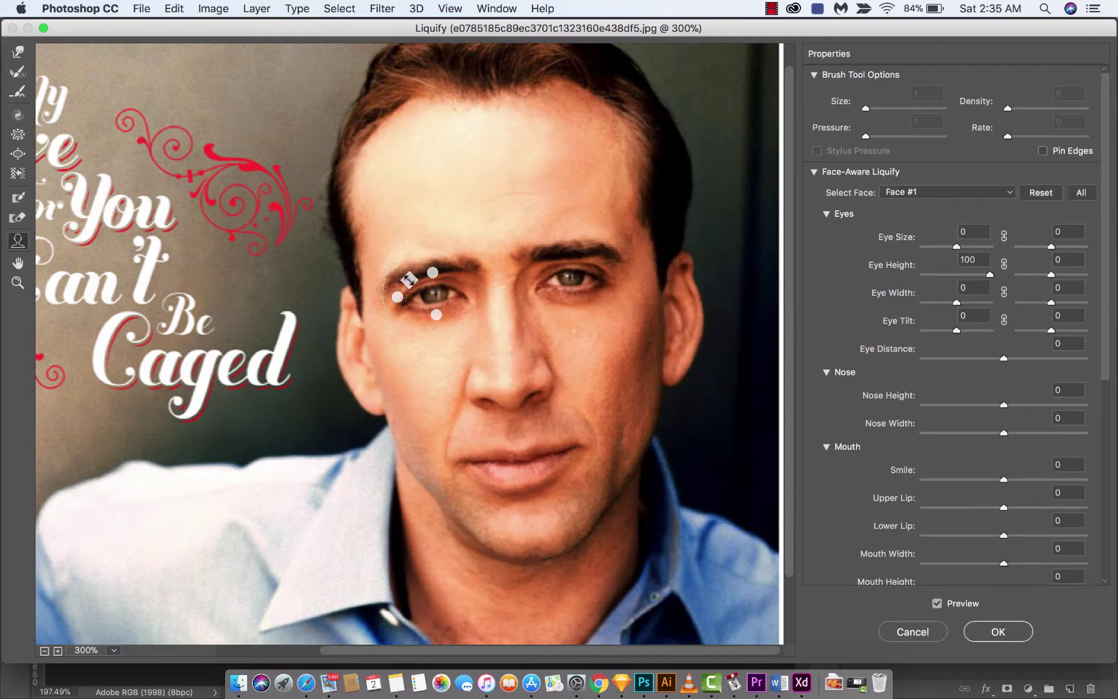
pyautogui.moveTo(412, 276); pyautogui.dragTo(382, 254)
pyautogui.moveTo(396, 303); pyautogui.dragTo(362, 310)
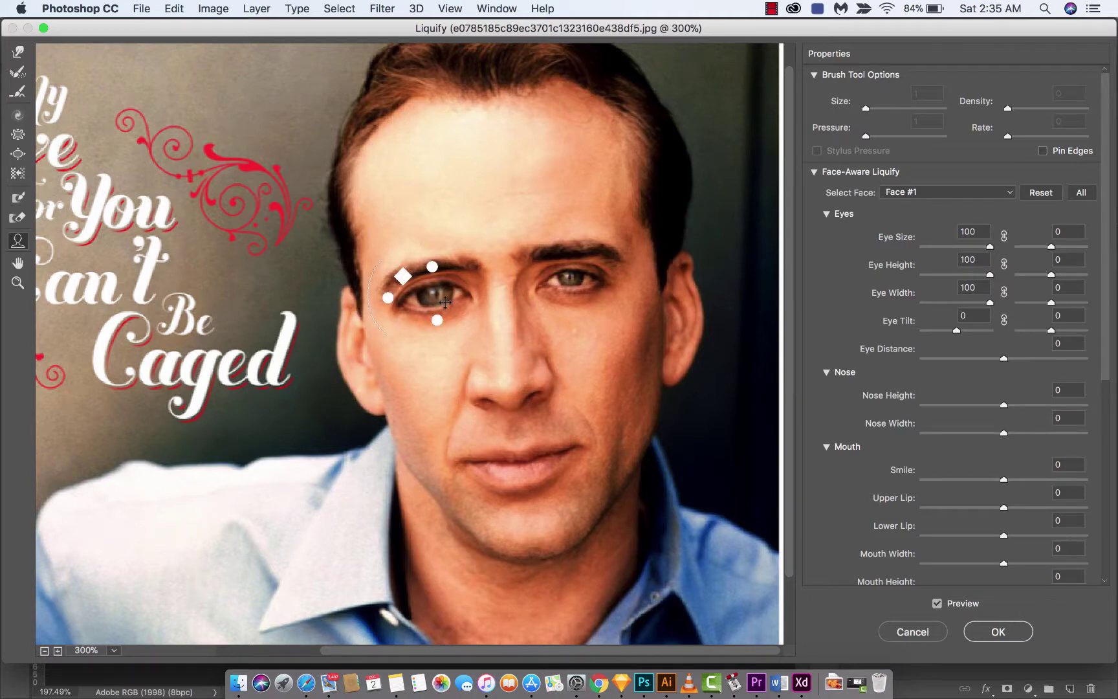
pyautogui.moveTo(641, 321)
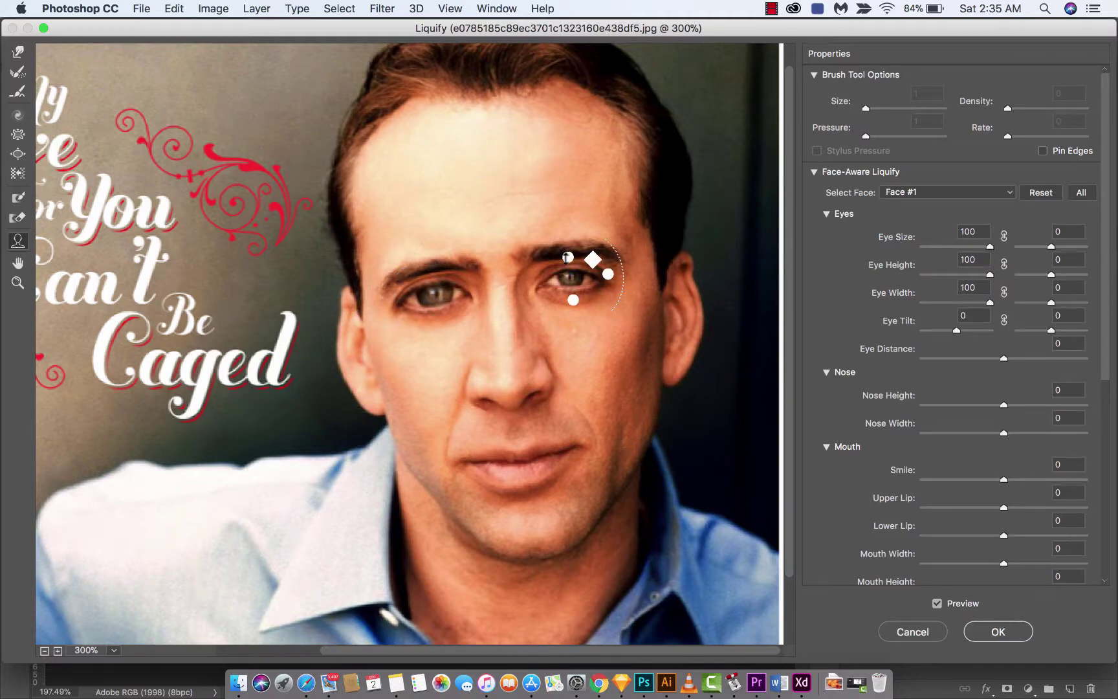
pyautogui.moveTo(568, 257); pyautogui.dragTo(565, 200)
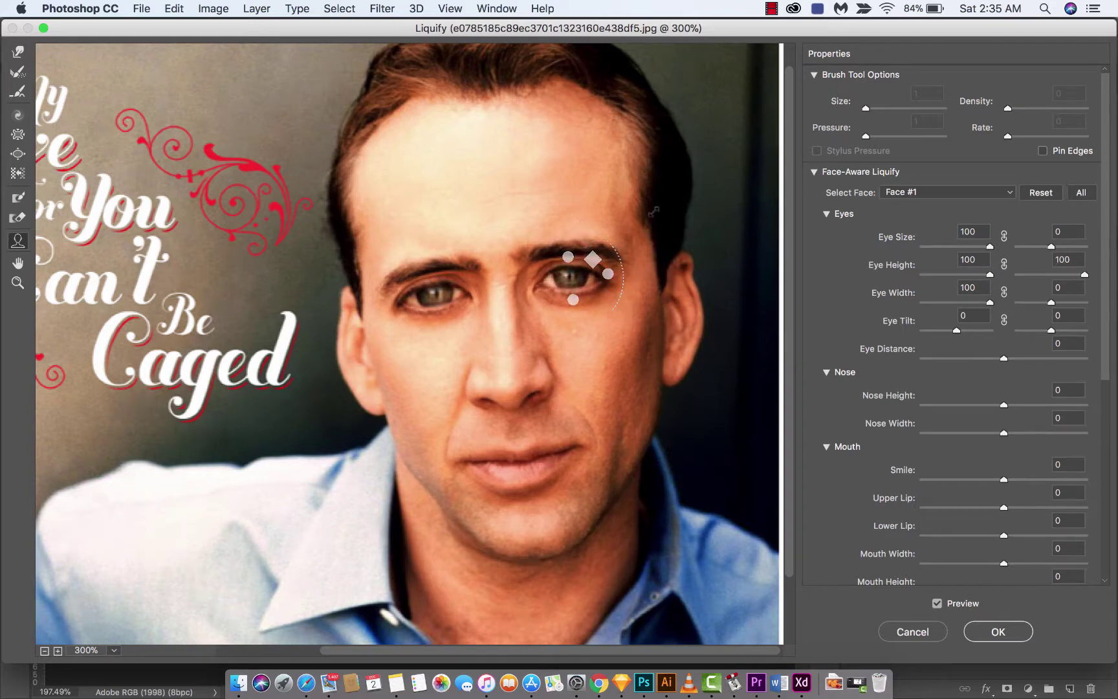
pyautogui.moveTo(593, 260); pyautogui.dragTo(623, 275)
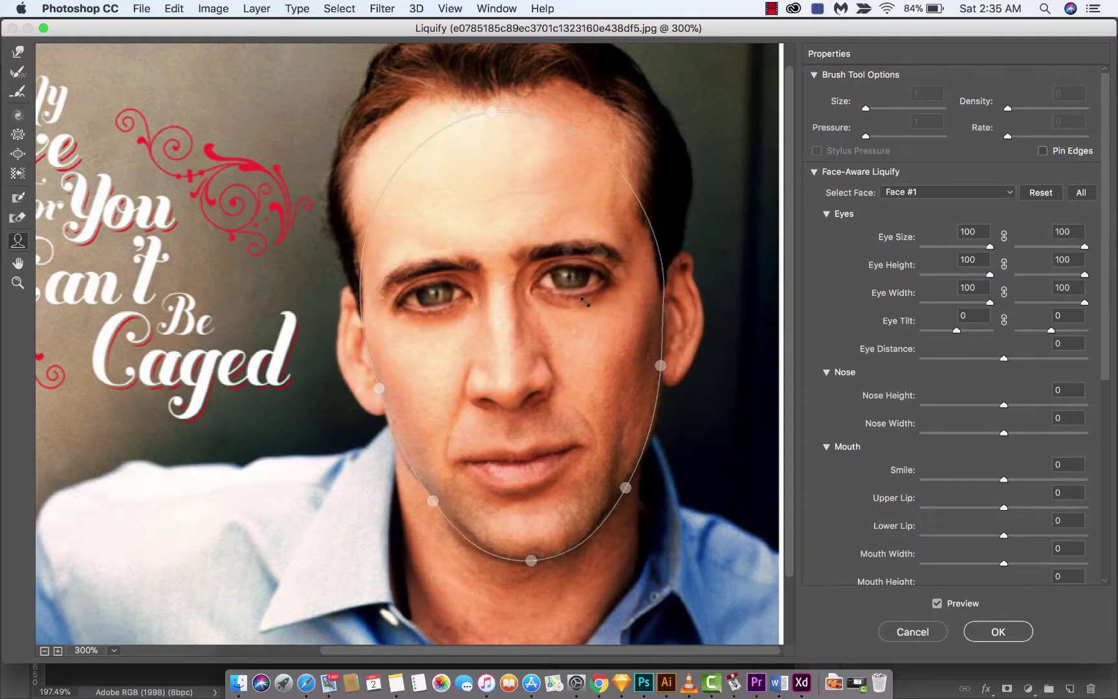
pyautogui.moveTo(549, 302)
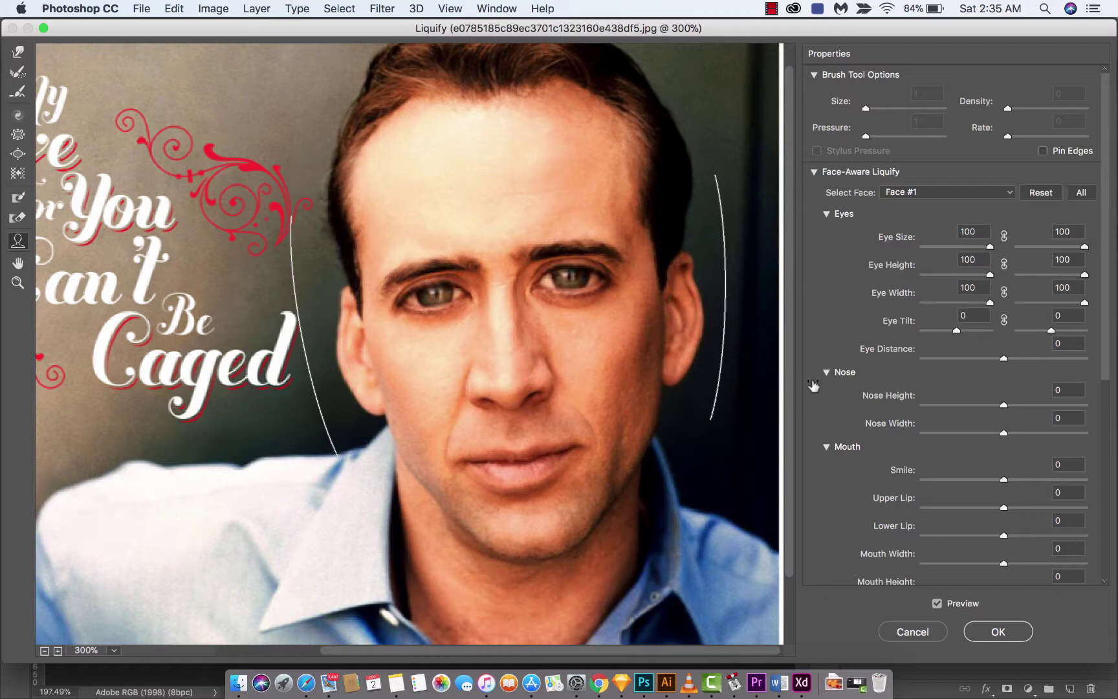
pyautogui.click(997, 632)
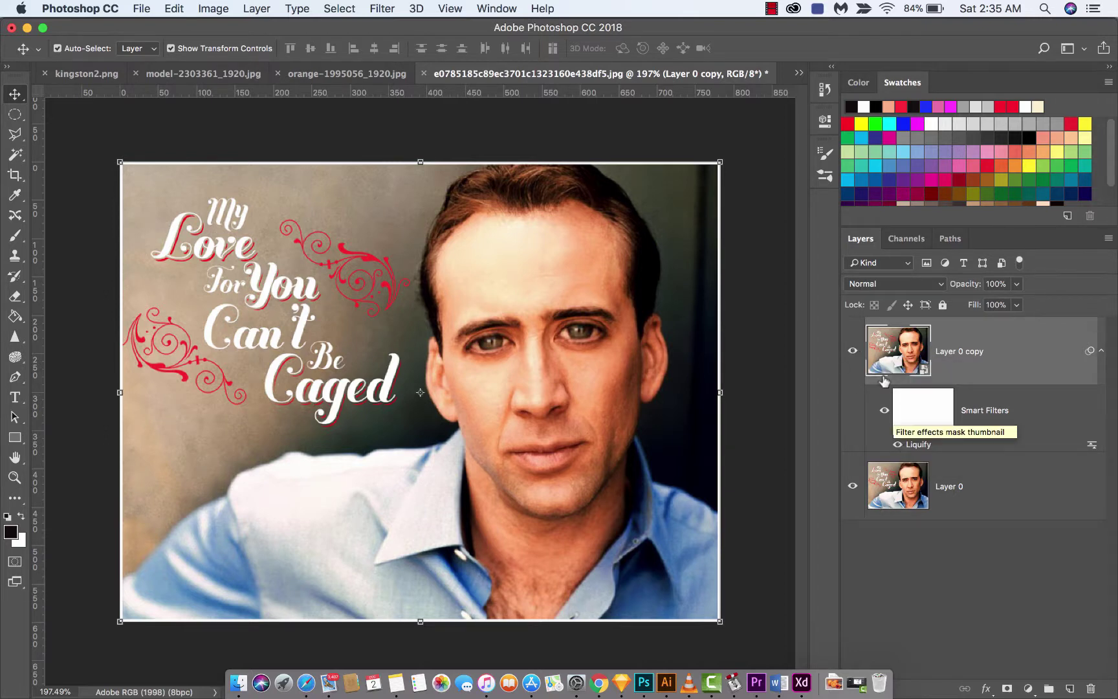
pyautogui.click(853, 351)
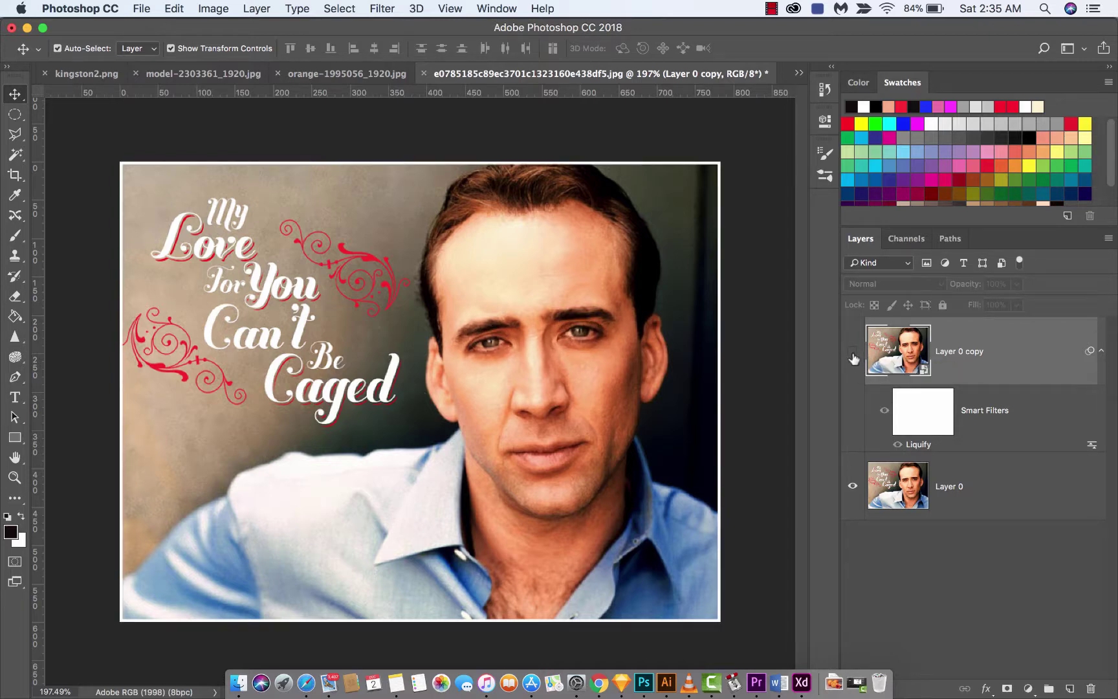
pyautogui.click(853, 352)
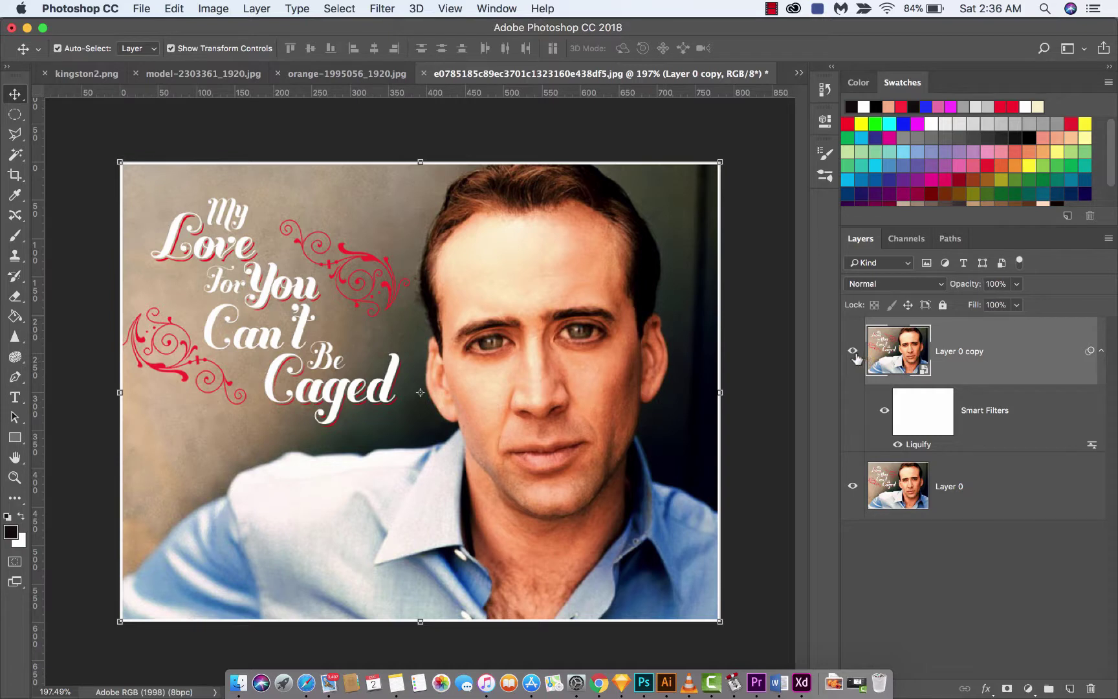
pyautogui.click(932, 435)
pyautogui.doubleClick(927, 428)
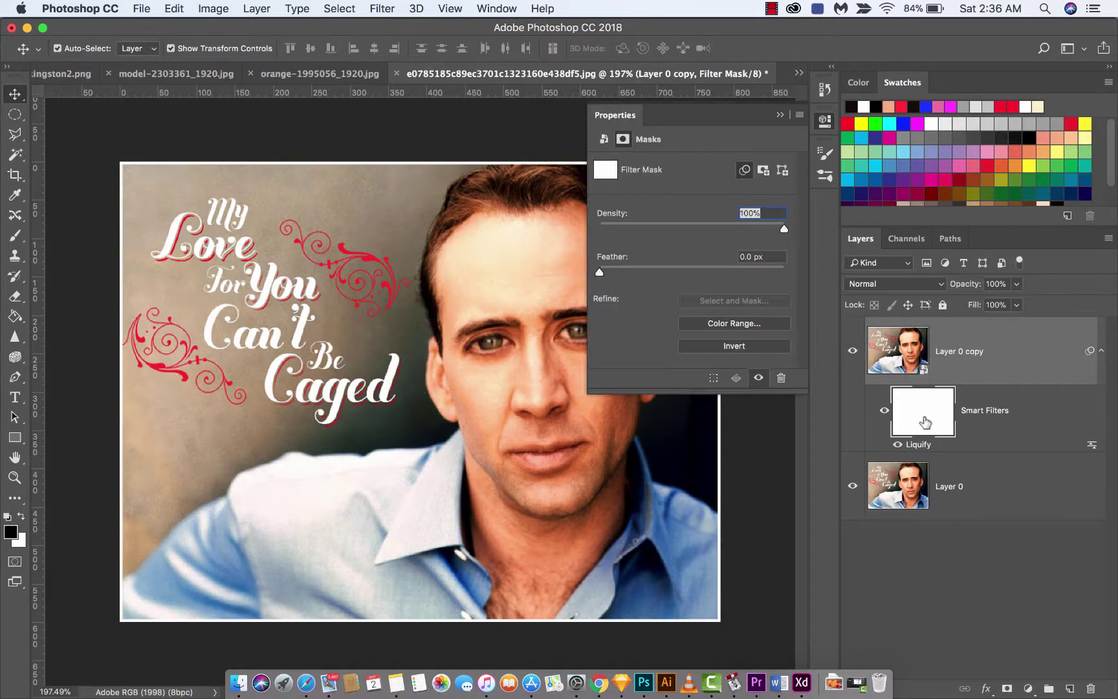
pyautogui.click(780, 115)
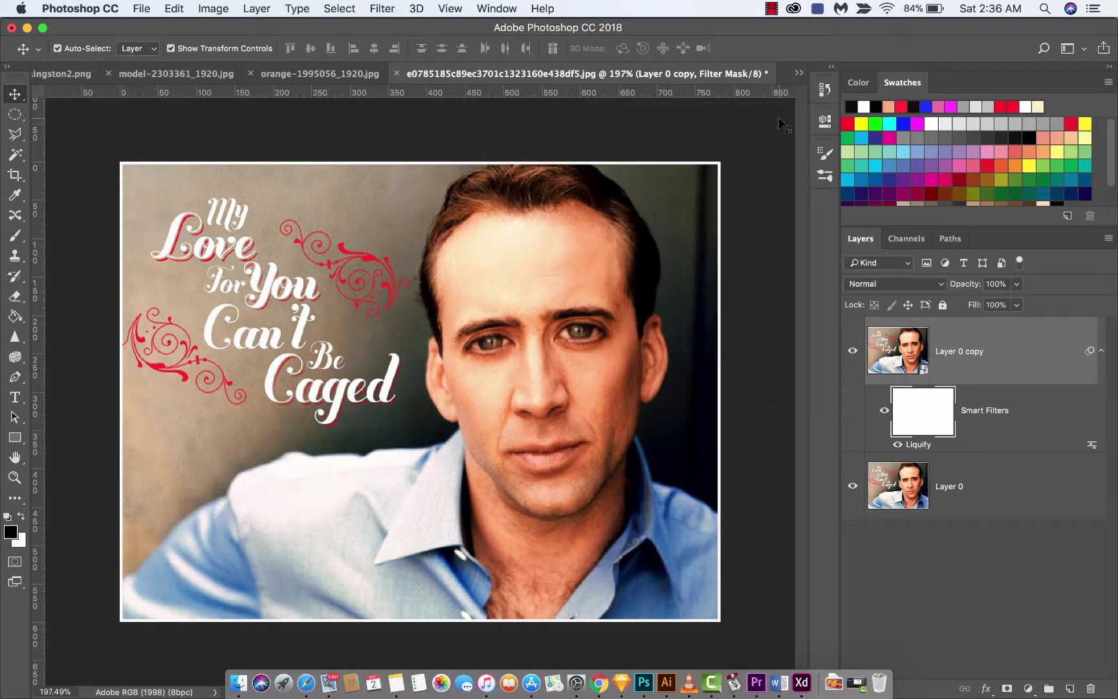
pyautogui.doubleClick(929, 446)
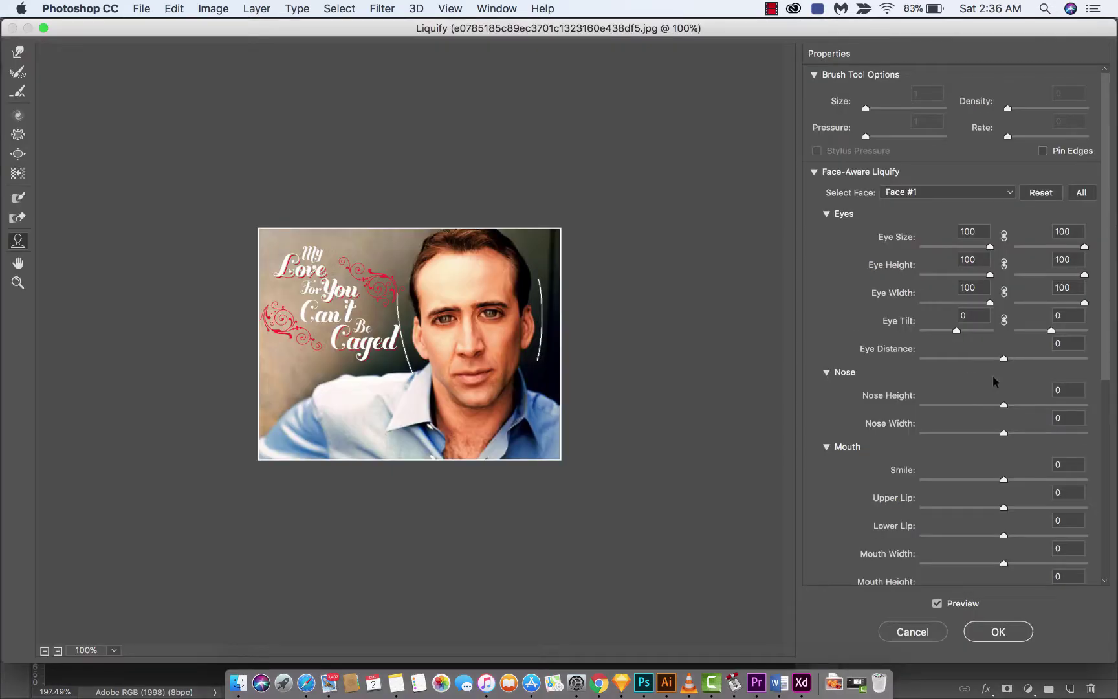
pyautogui.moveTo(1004, 359); pyautogui.dragTo(1035, 360)
pyautogui.moveTo(1003, 405); pyautogui.dragTo(1051, 438)
pyautogui.click(913, 635)
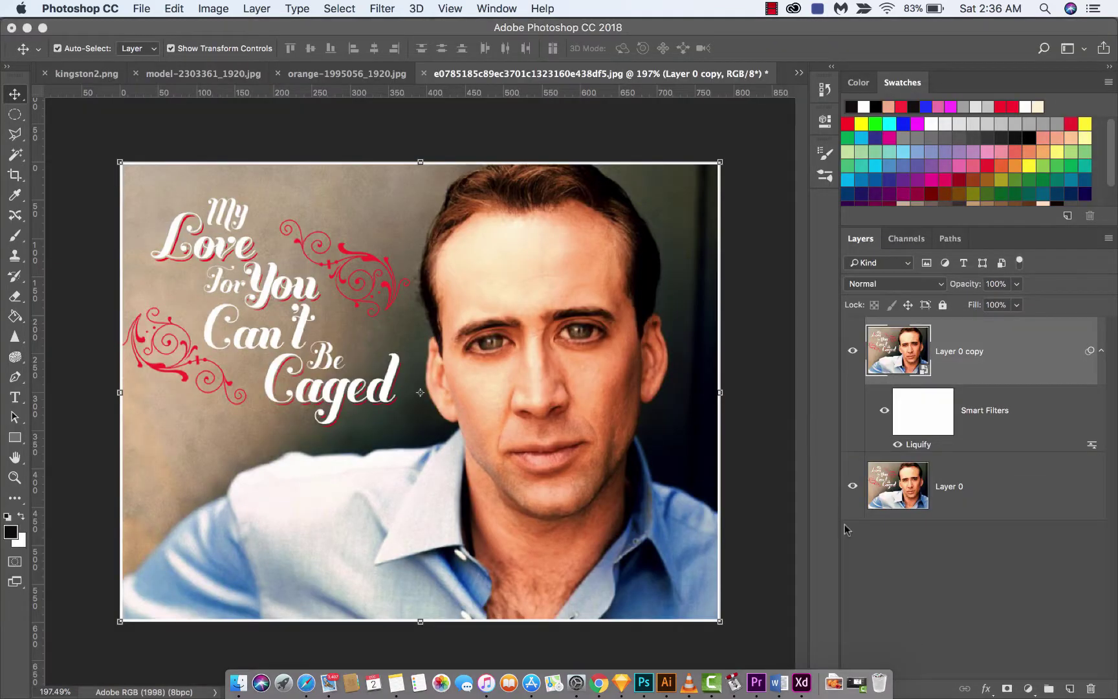
pyautogui.click(771, 8)
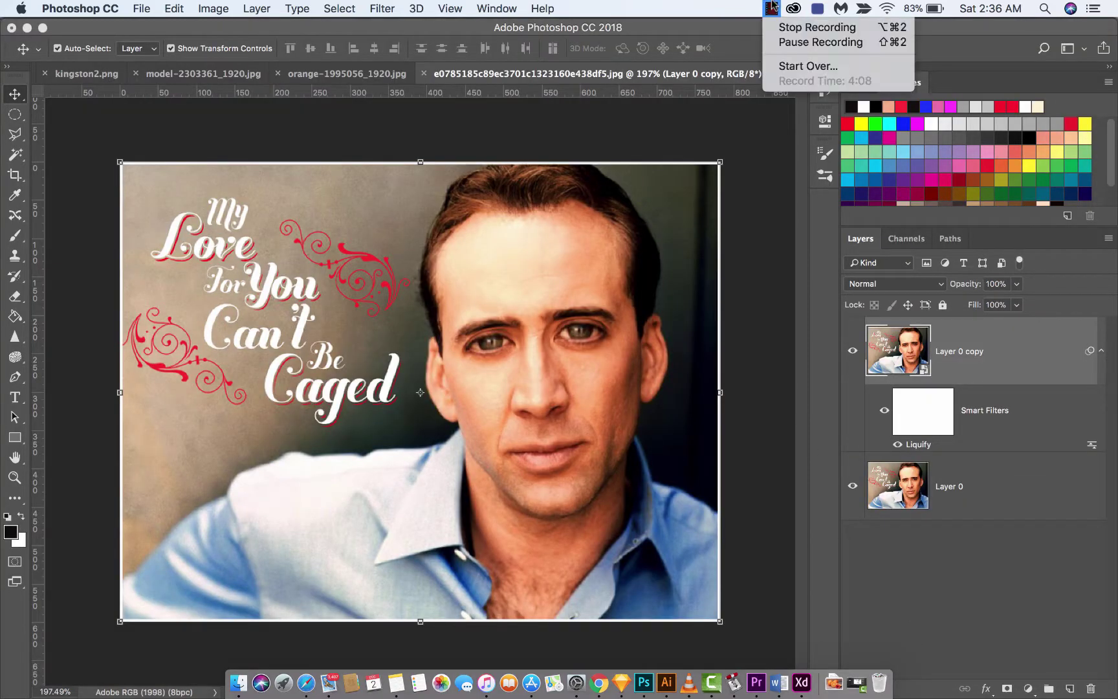